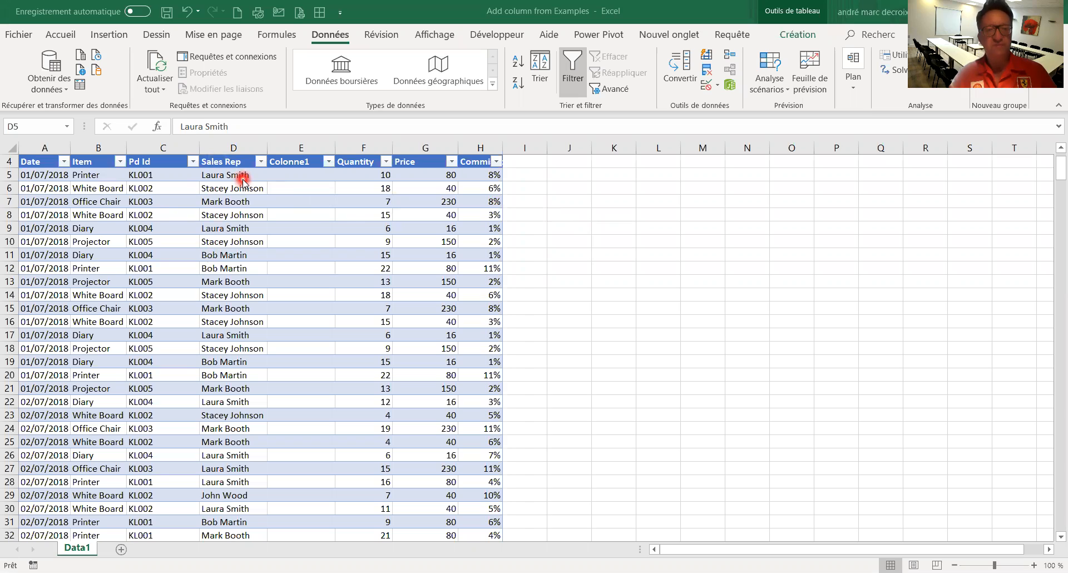
Insert another blank table column directly after the Sales Rep column.
left_click(241, 176)
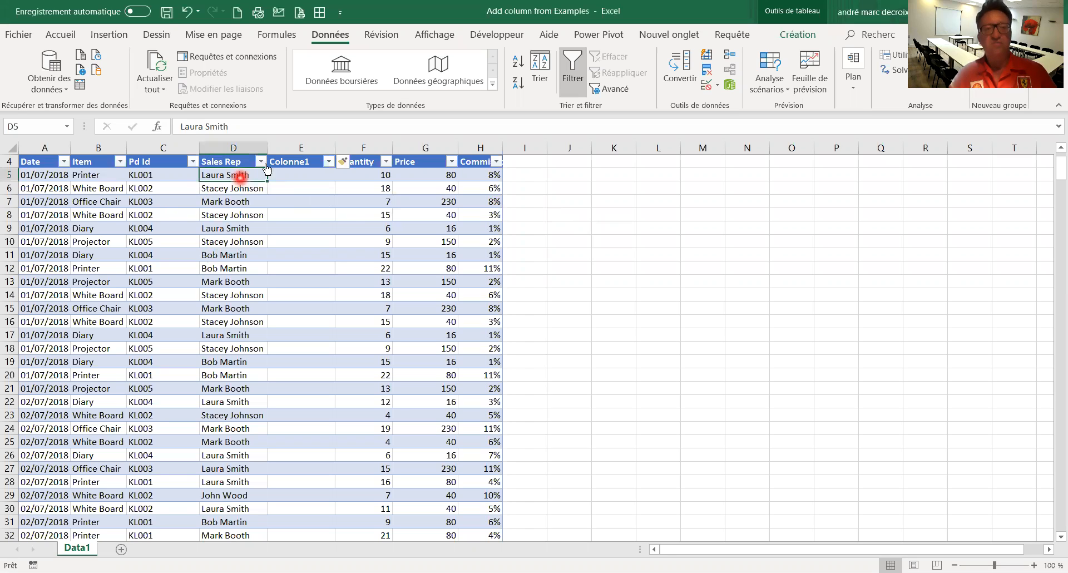
left_click(292, 147)
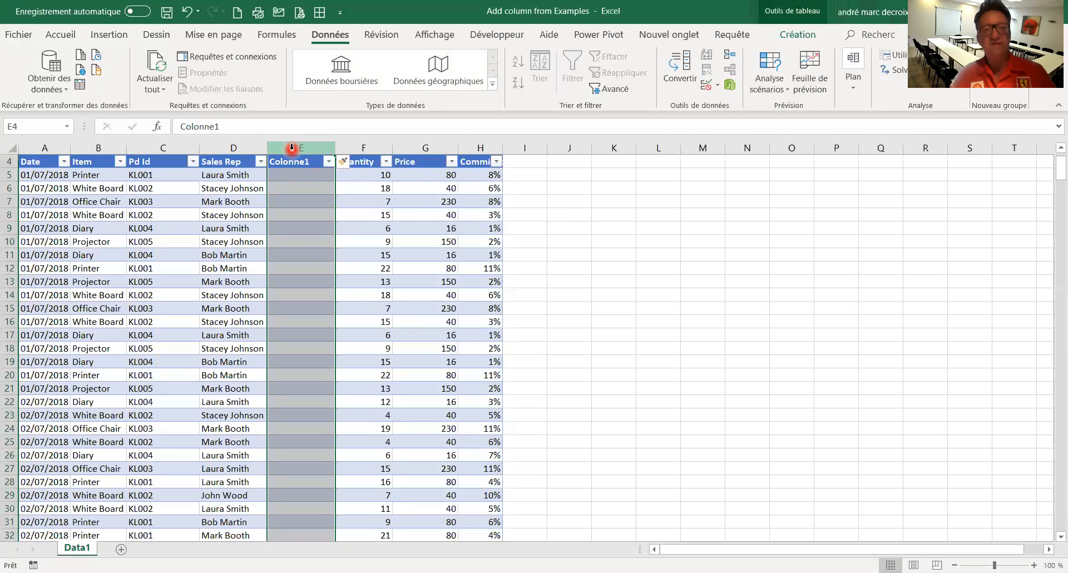
right_click(292, 149)
left_click(332, 247)
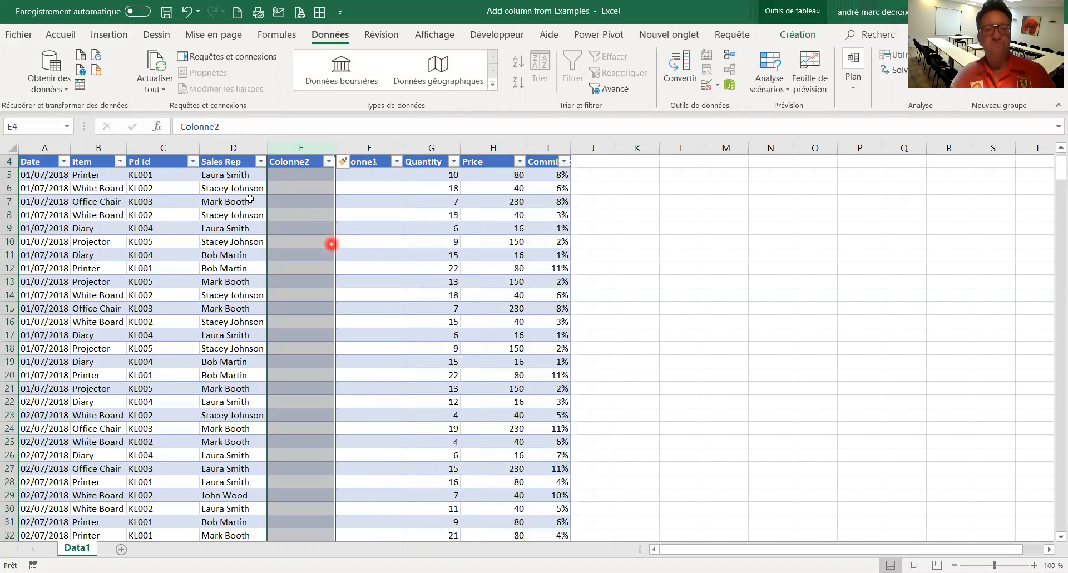
Split all the Sales Rep full names into first and last names with the delimited text conversion, adding space as a separator.
left_click(222, 176)
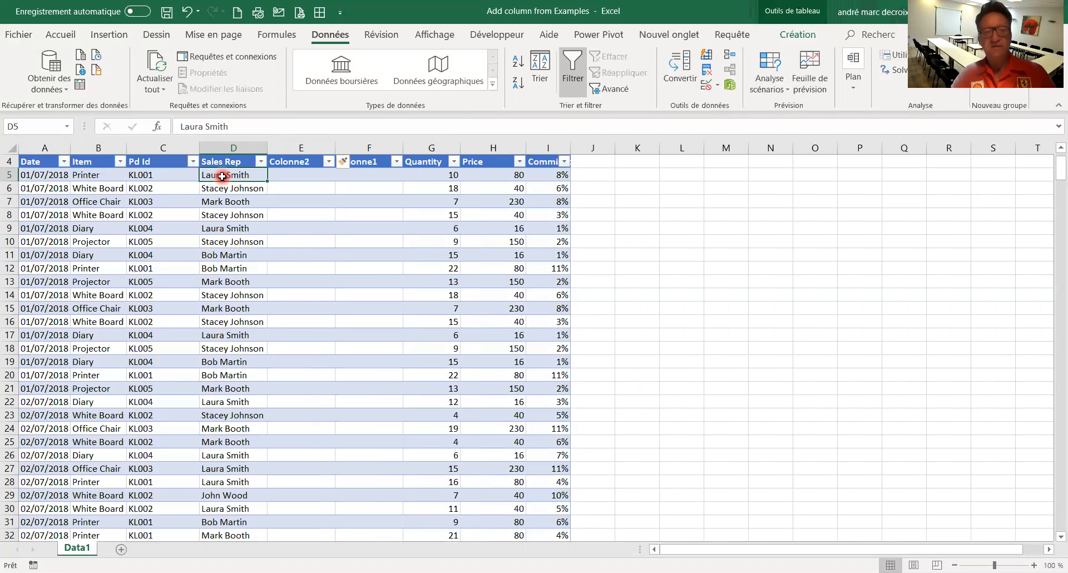
key("ctrl+shift+Down")
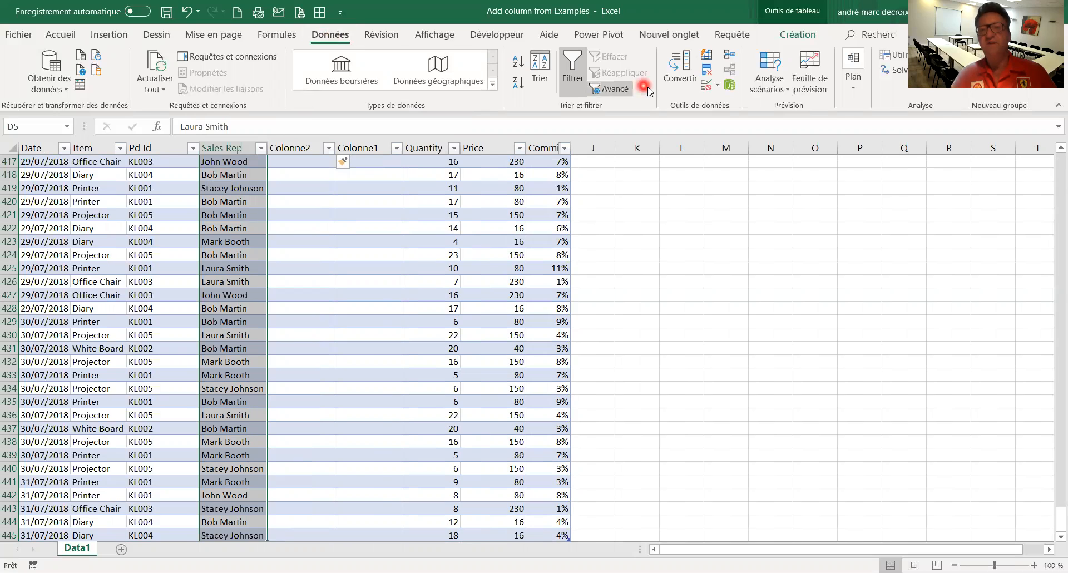
left_click(681, 71)
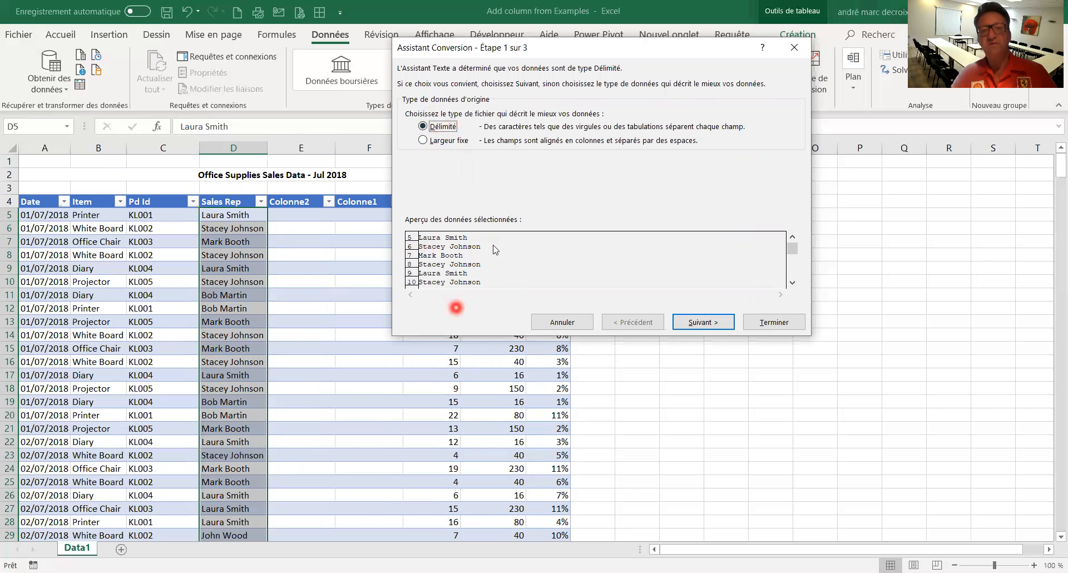
left_click(697, 324)
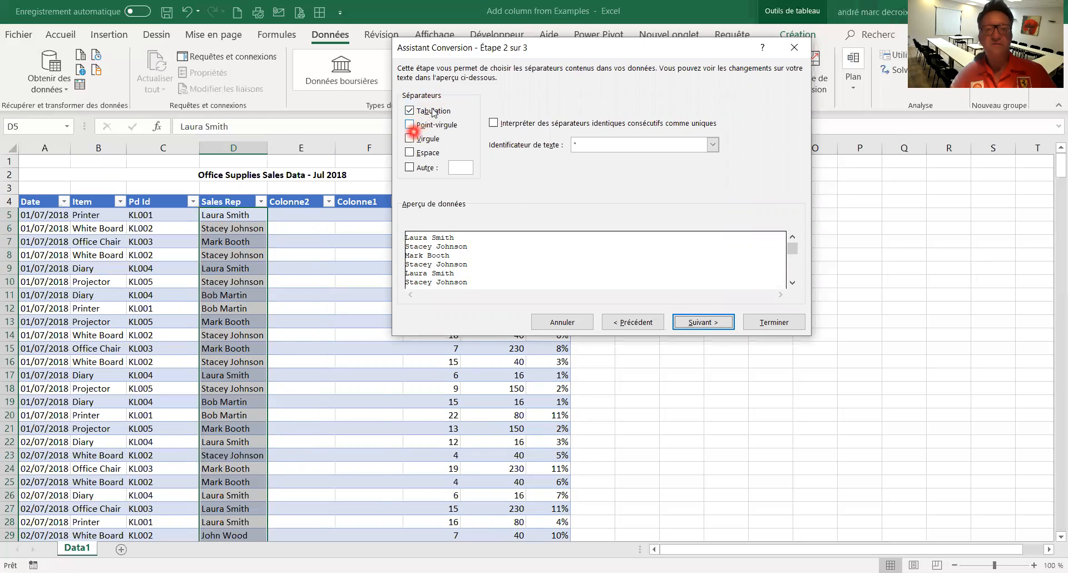
left_click(410, 153)
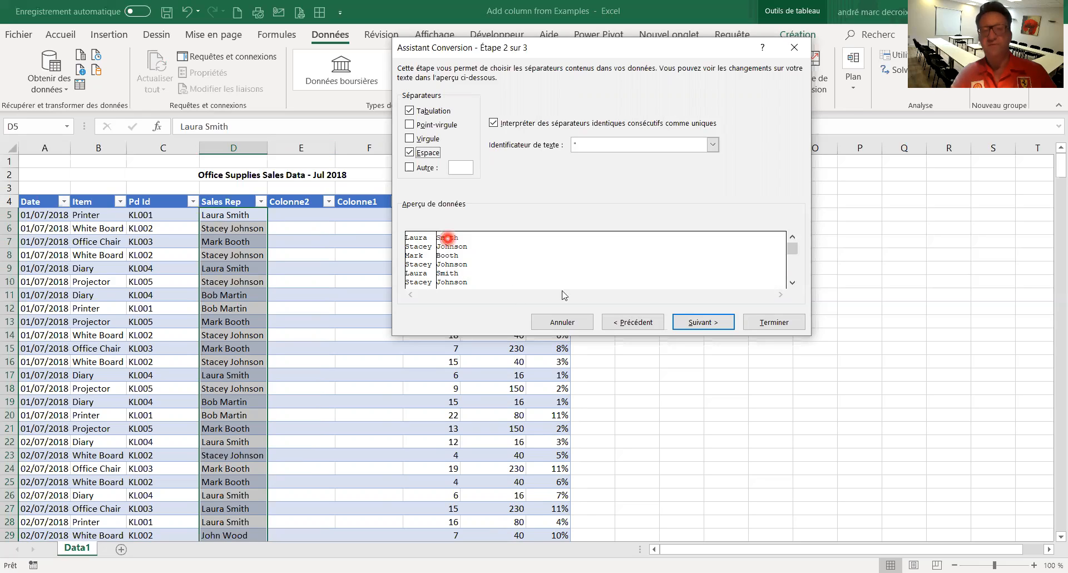
left_click(694, 324)
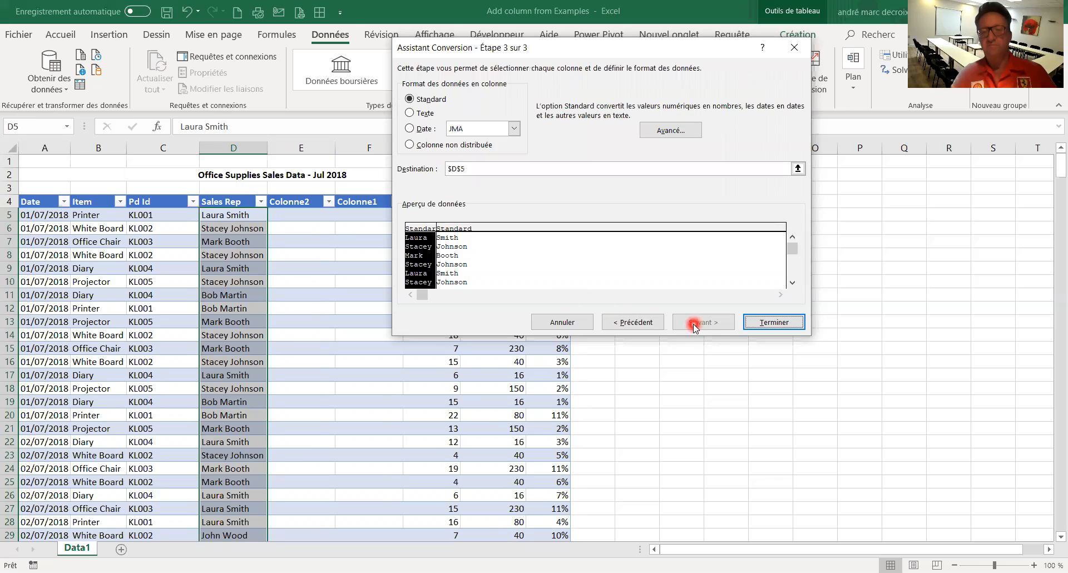
left_click(759, 325)
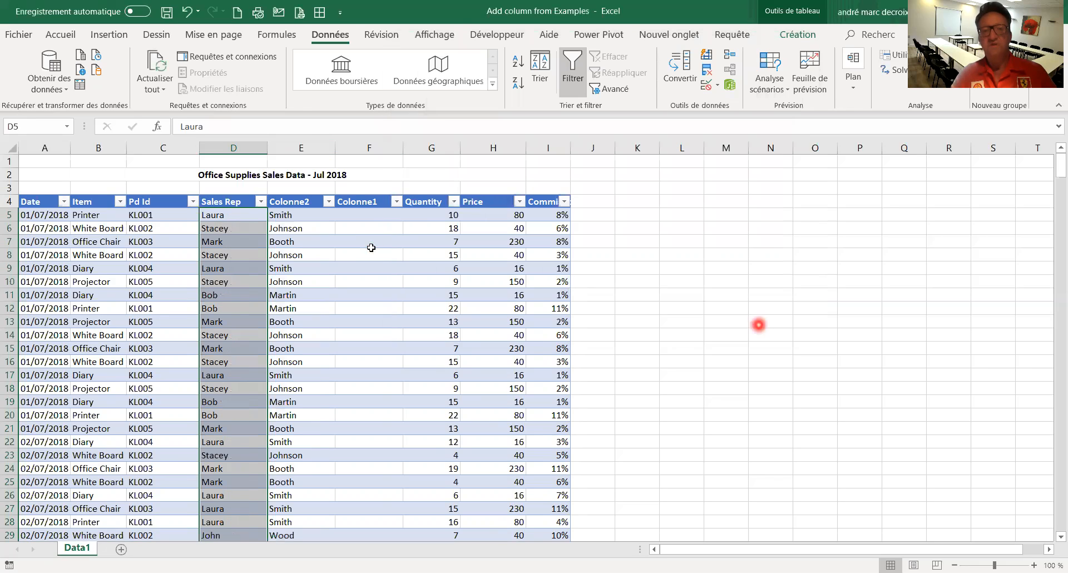
Delete the empty Colonne1 column that sits before Quantity.
left_click(359, 149)
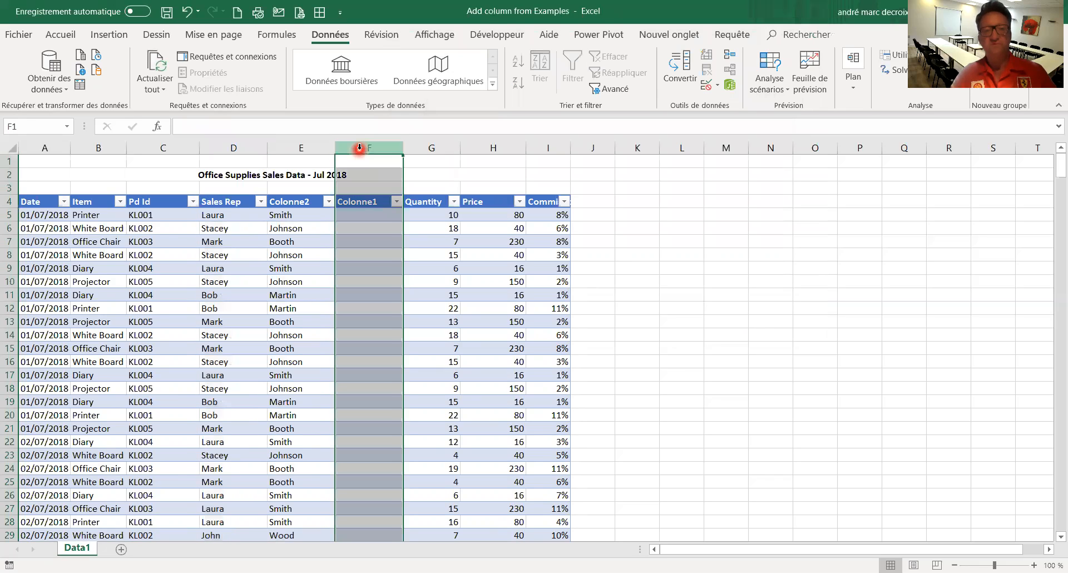
right_click(360, 148)
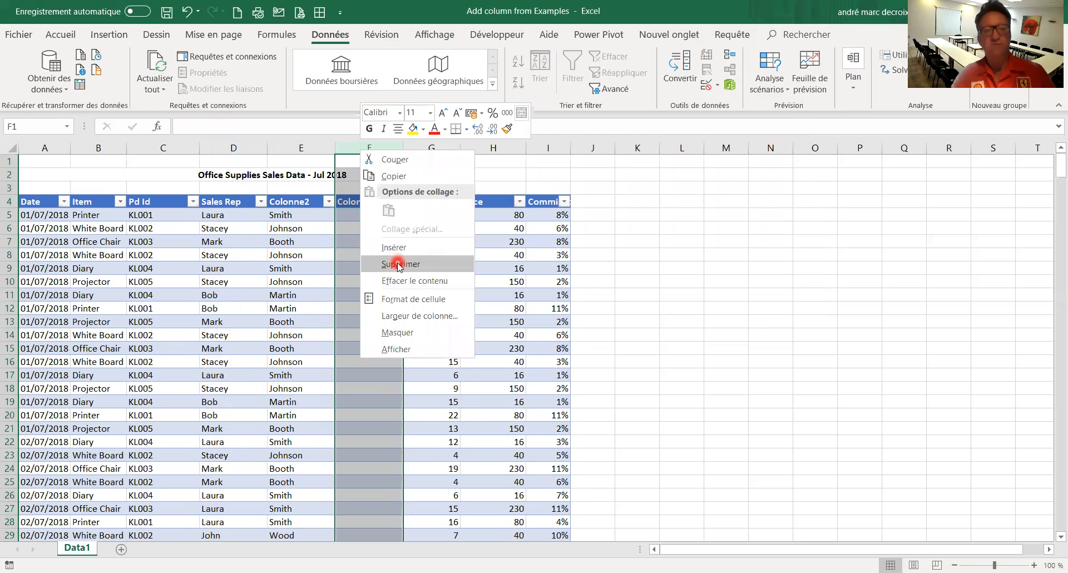
left_click(399, 264)
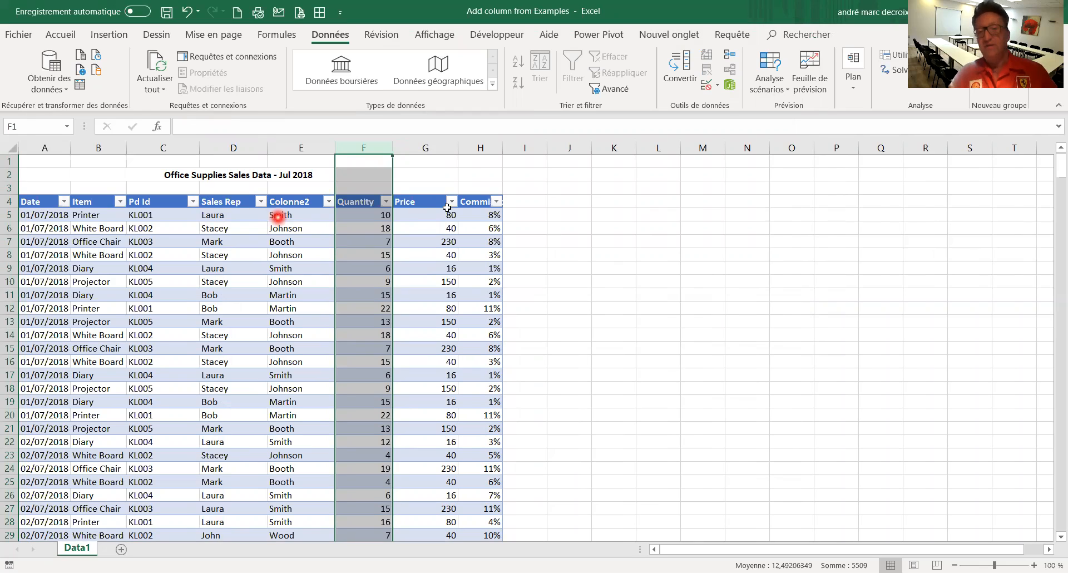
left_click(526, 214)
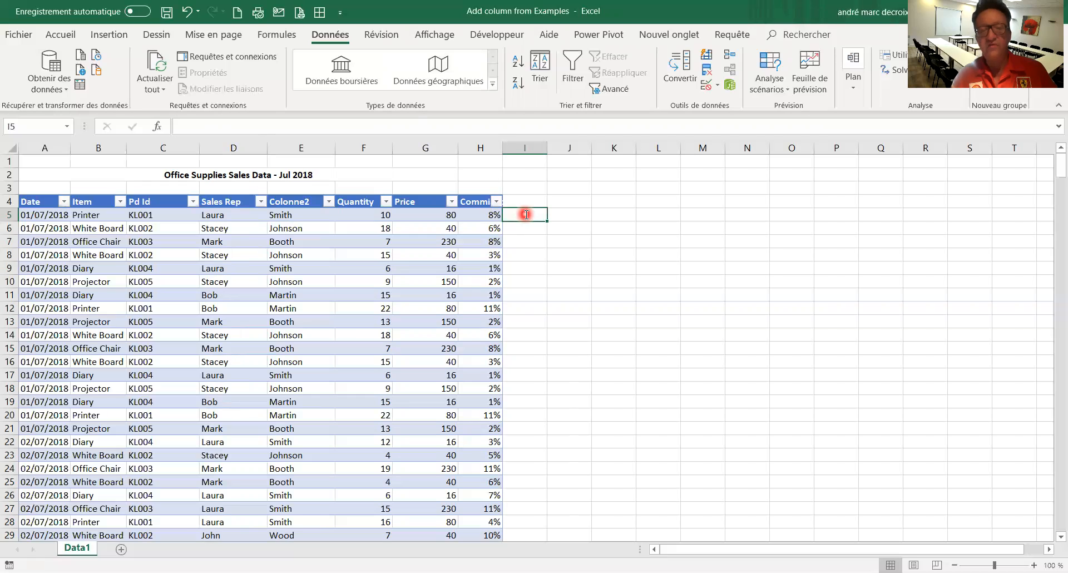
type("=")
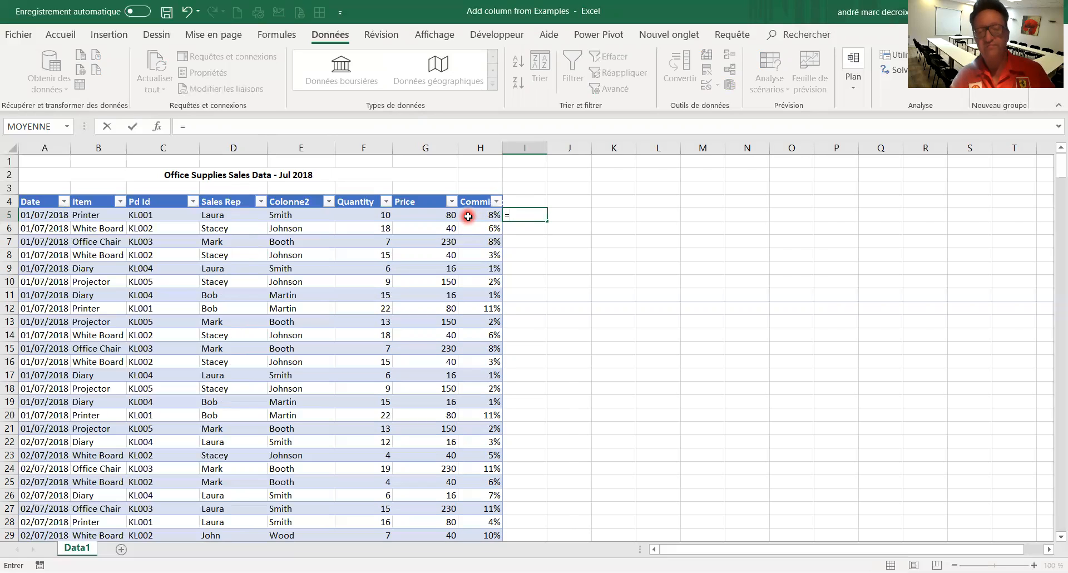
type("maj")
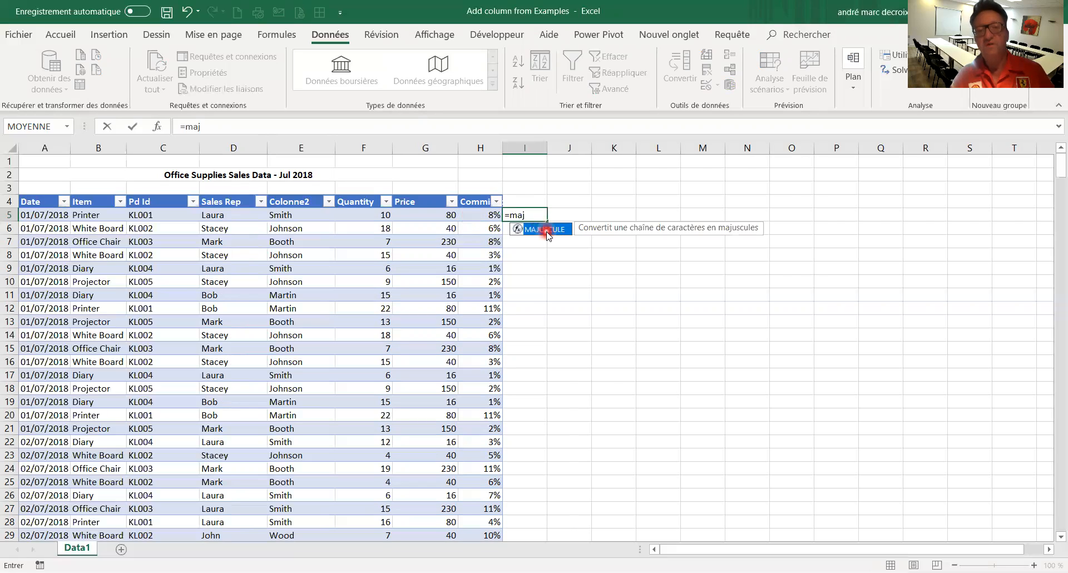
double_click(547, 229)
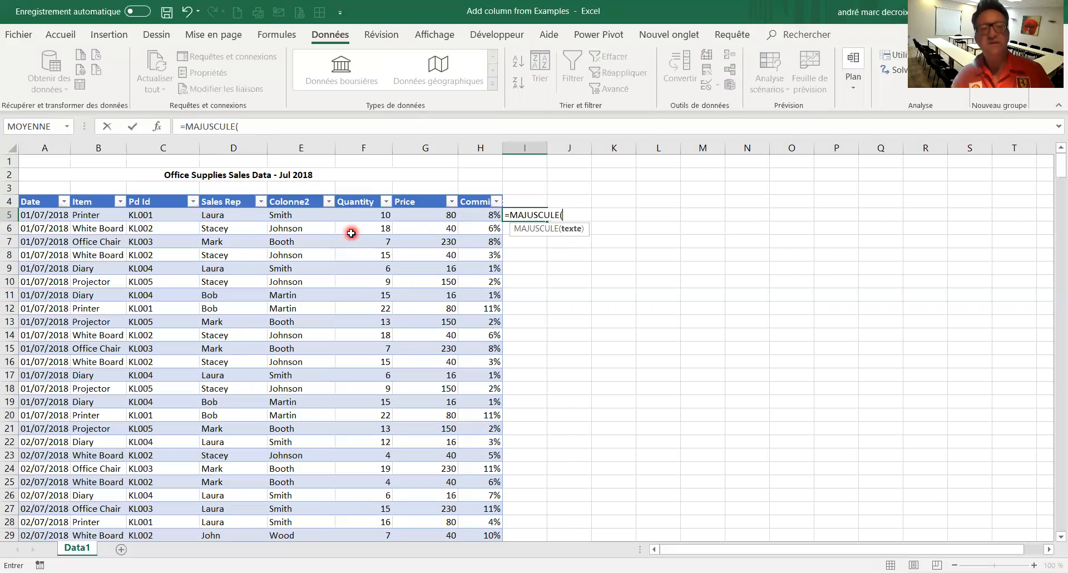
left_click(281, 216)
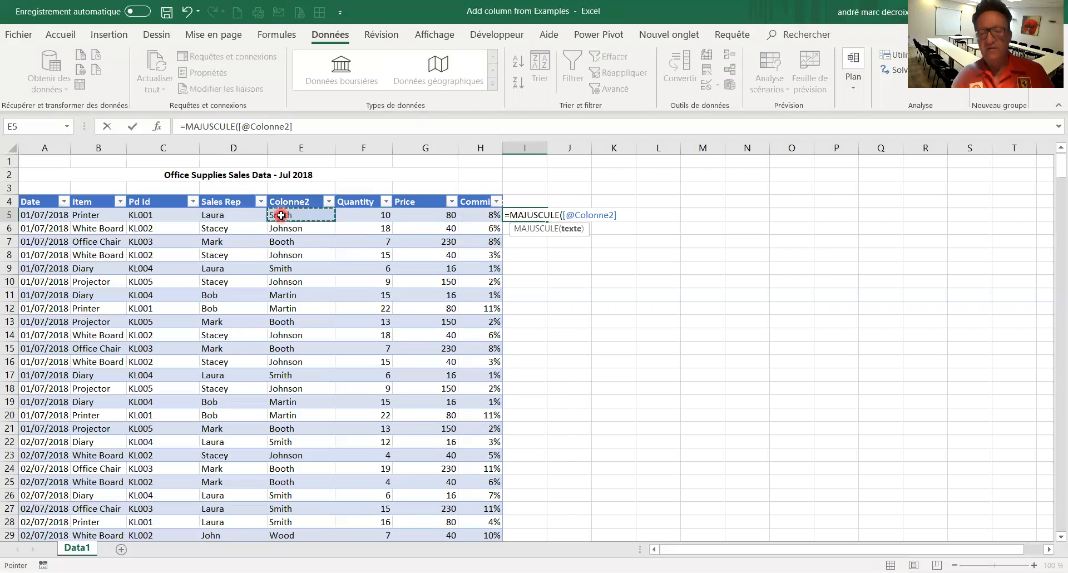
type(")")
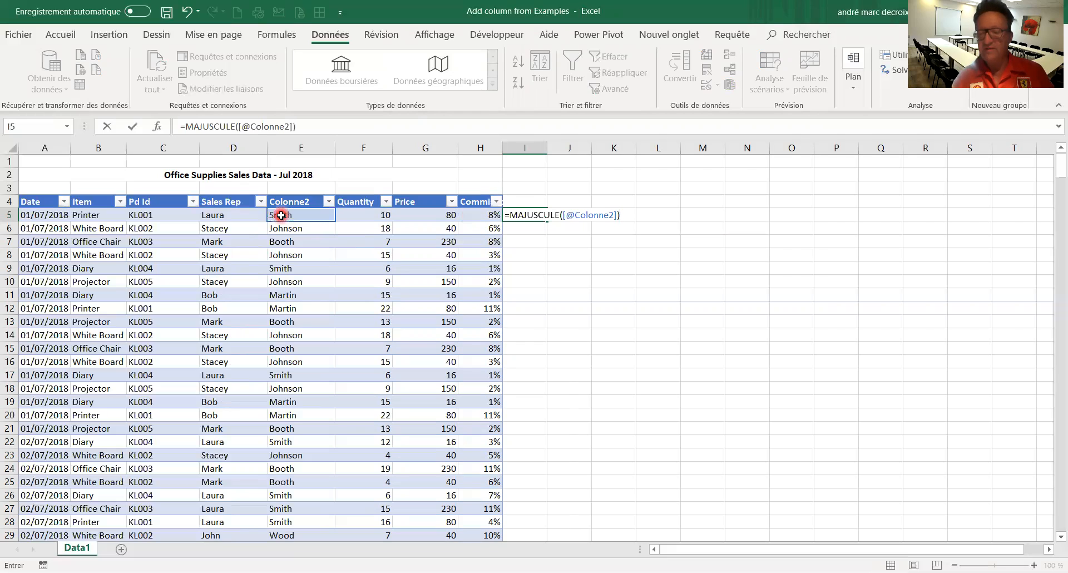
key("ctrl+Return")
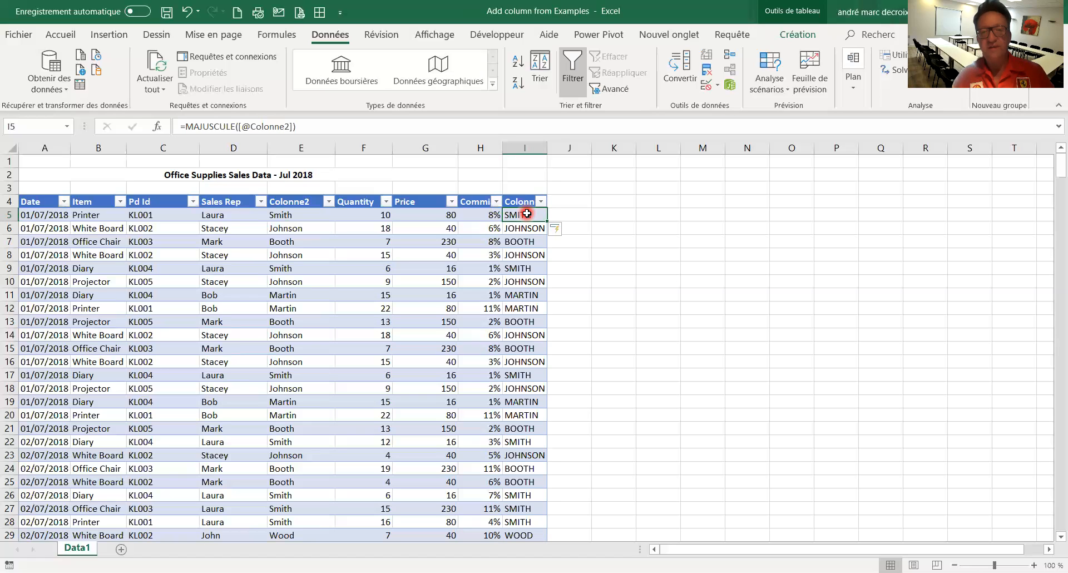
Set the number format of all the uppercase last names in column I to Texte.
key("ctrl+shift+Down")
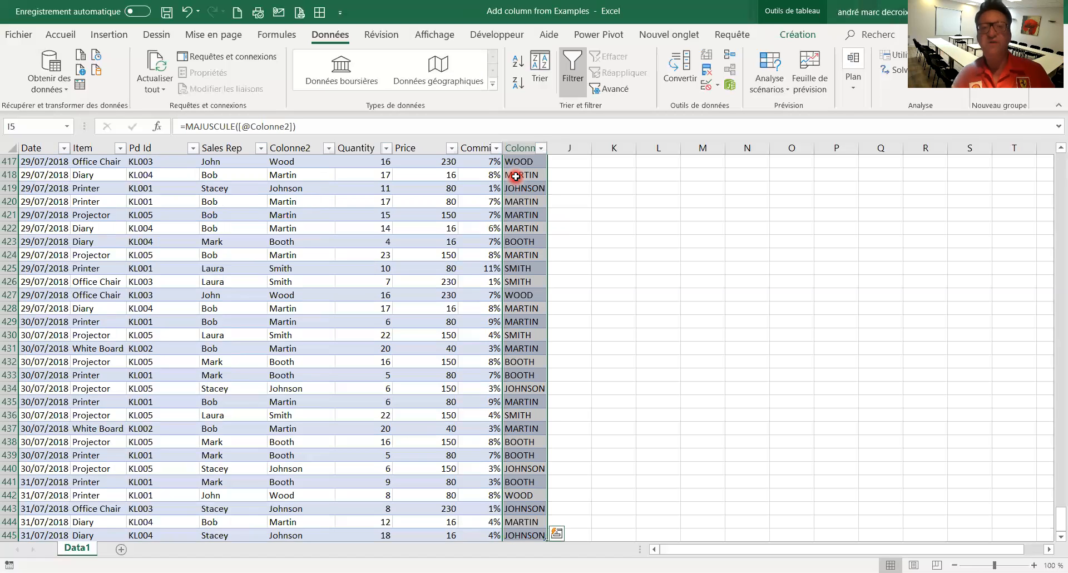
left_click(63, 34)
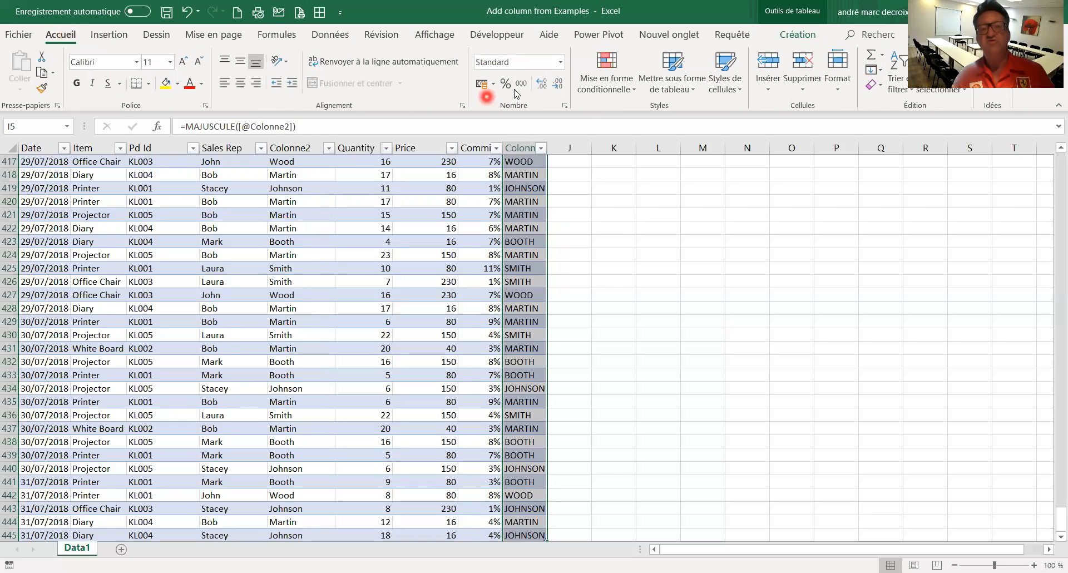
left_click(561, 65)
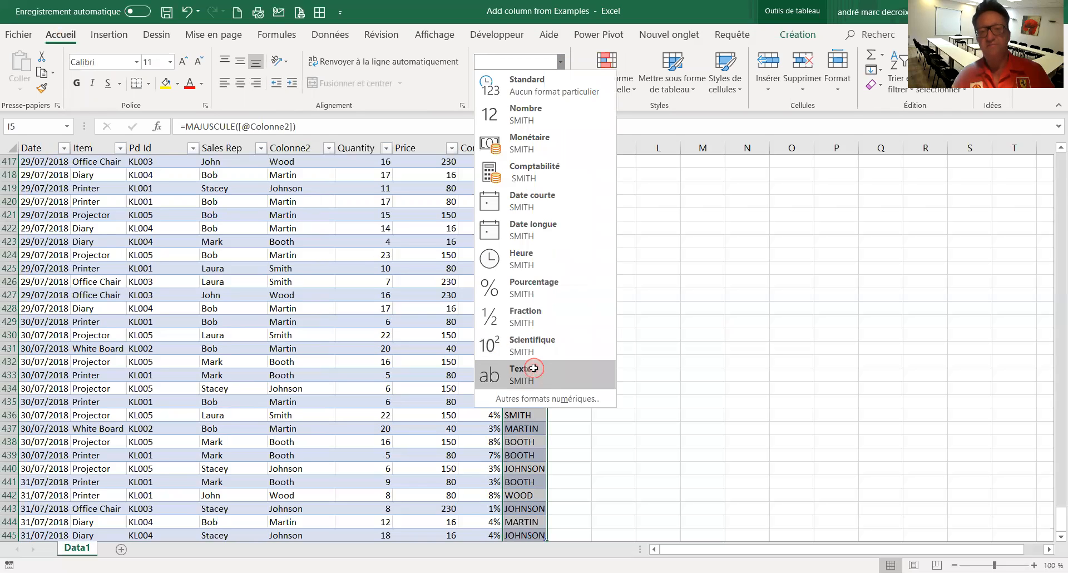
left_click(534, 368)
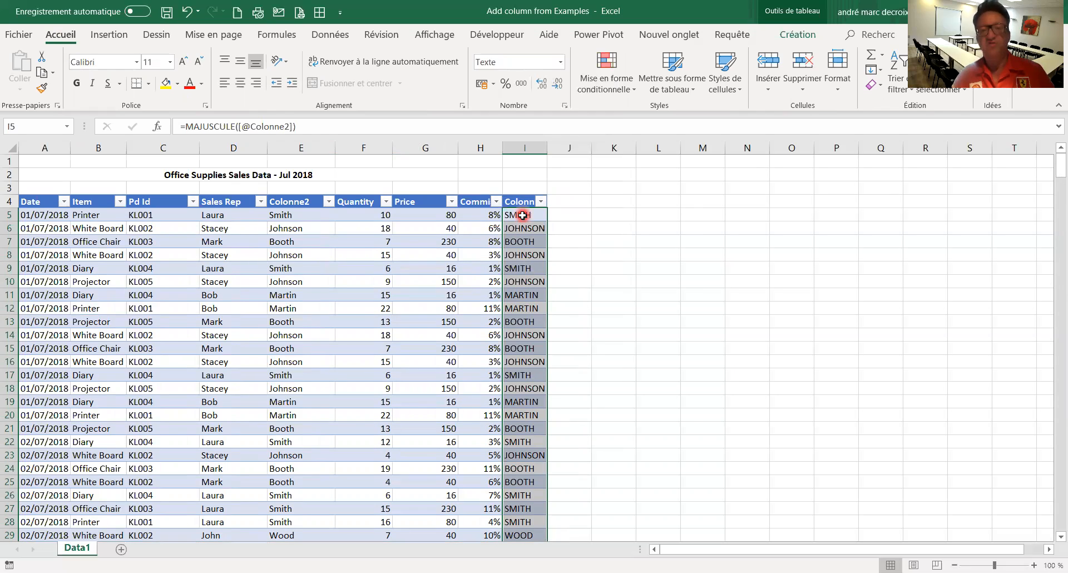
Cut the uppercase last names from column I and paste them over Colonne2 starting at E5, dismissing the circular reference warning.
right_click(523, 216)
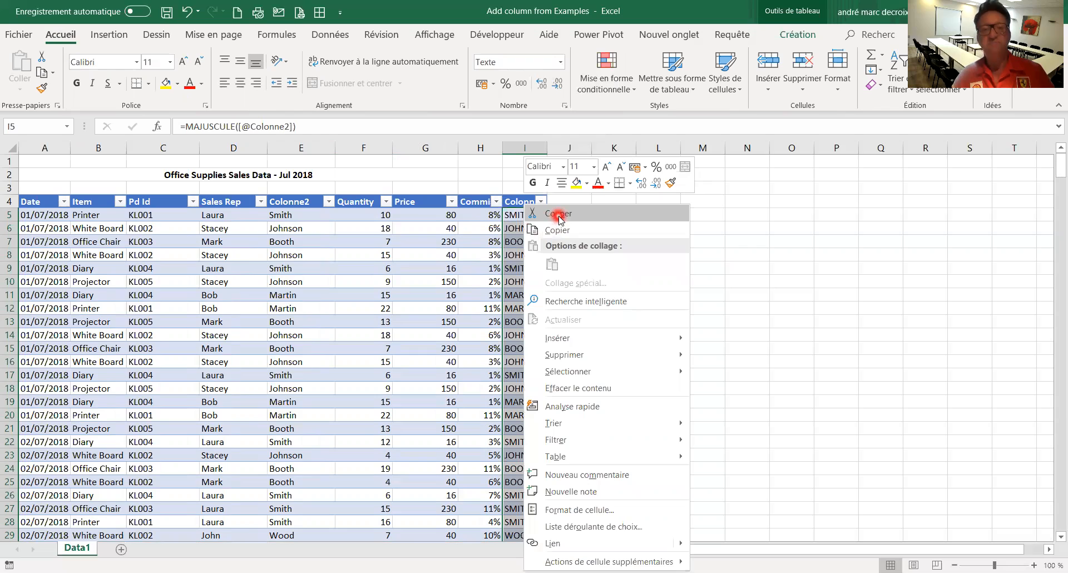
left_click(558, 214)
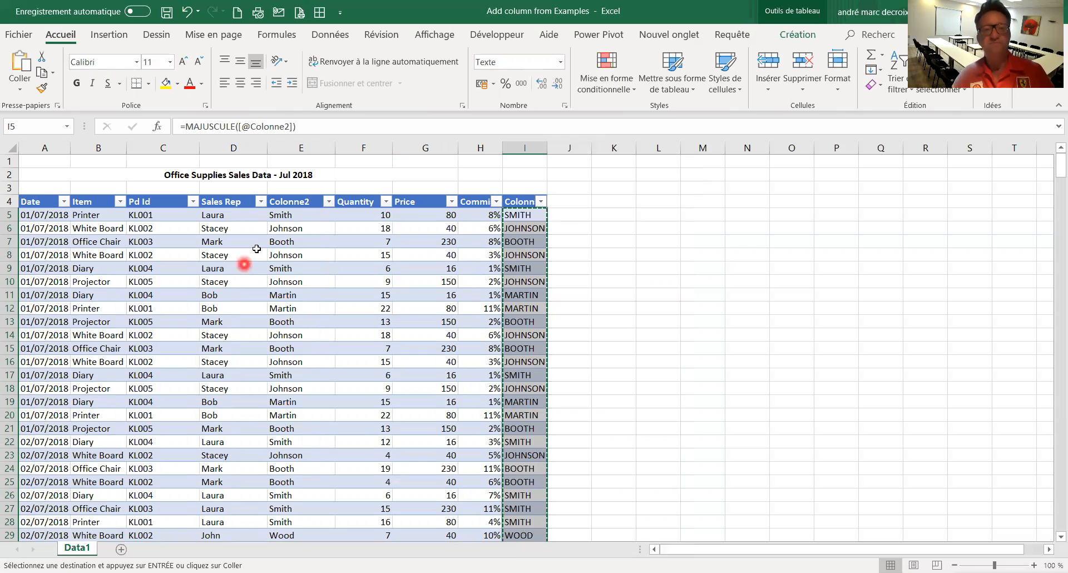
left_click(286, 218)
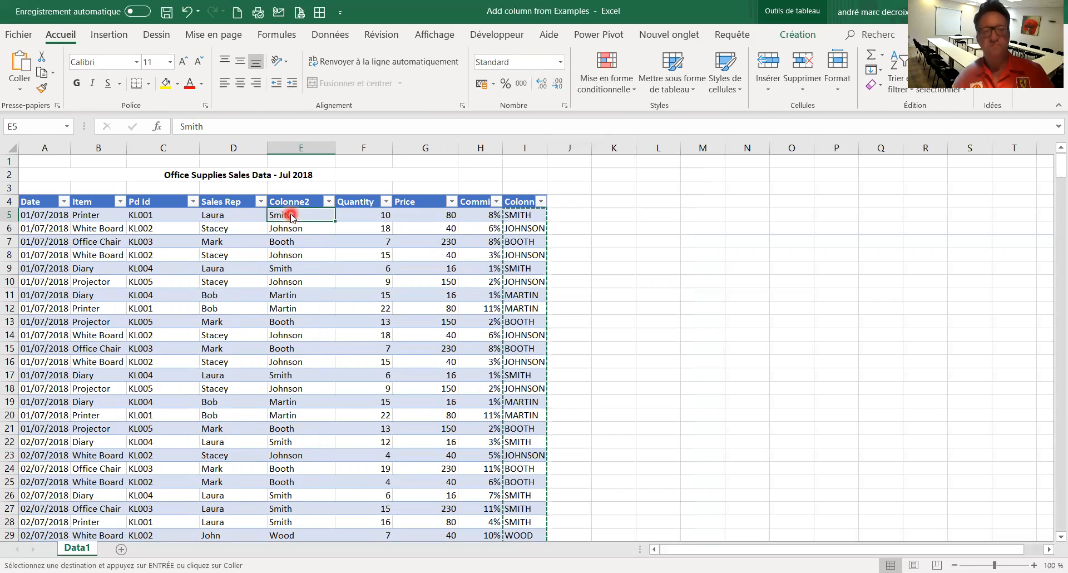
right_click(291, 217)
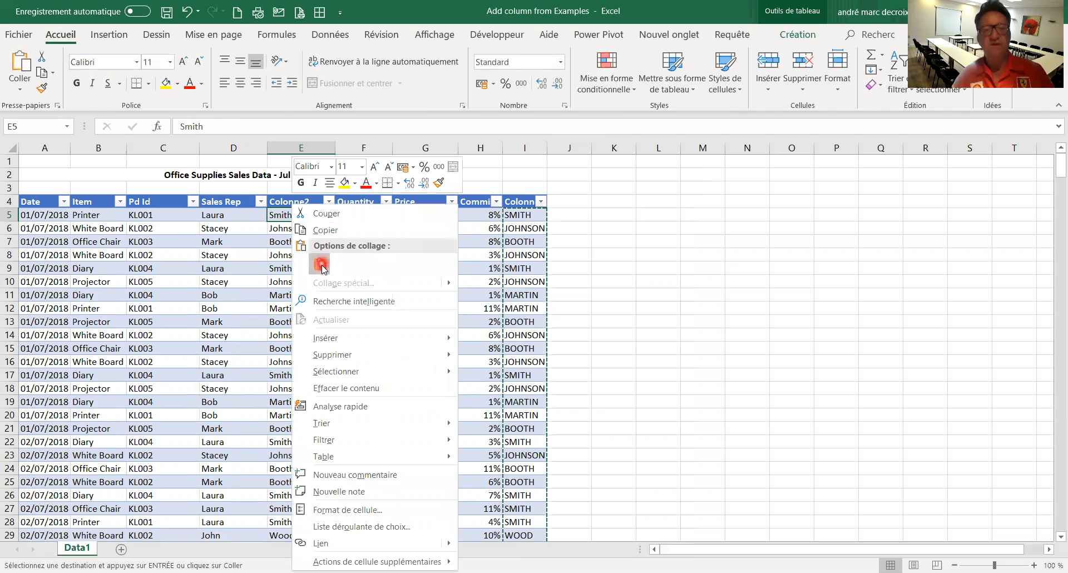
left_click(321, 266)
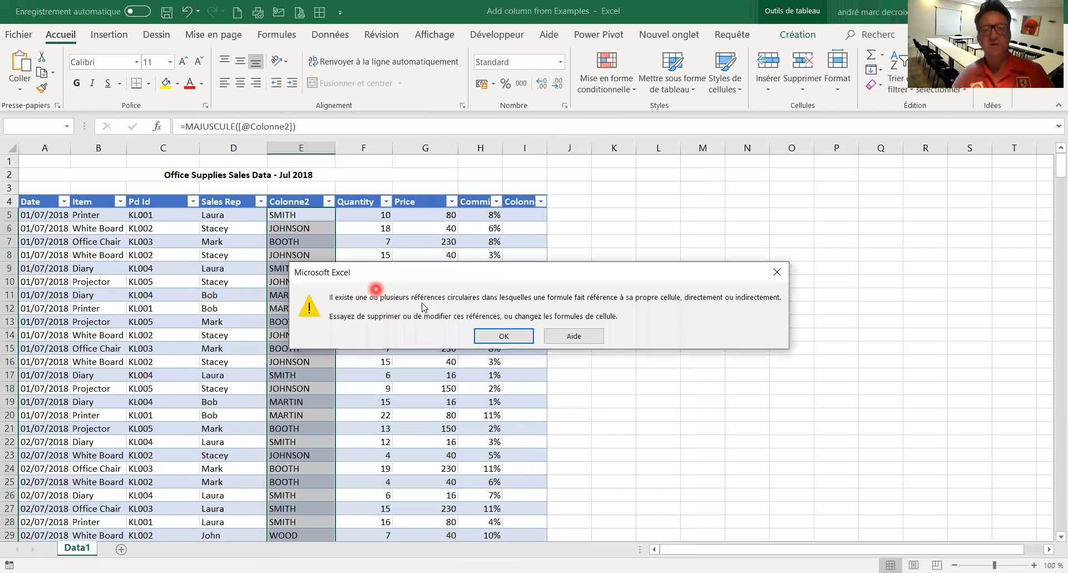
left_click(504, 338)
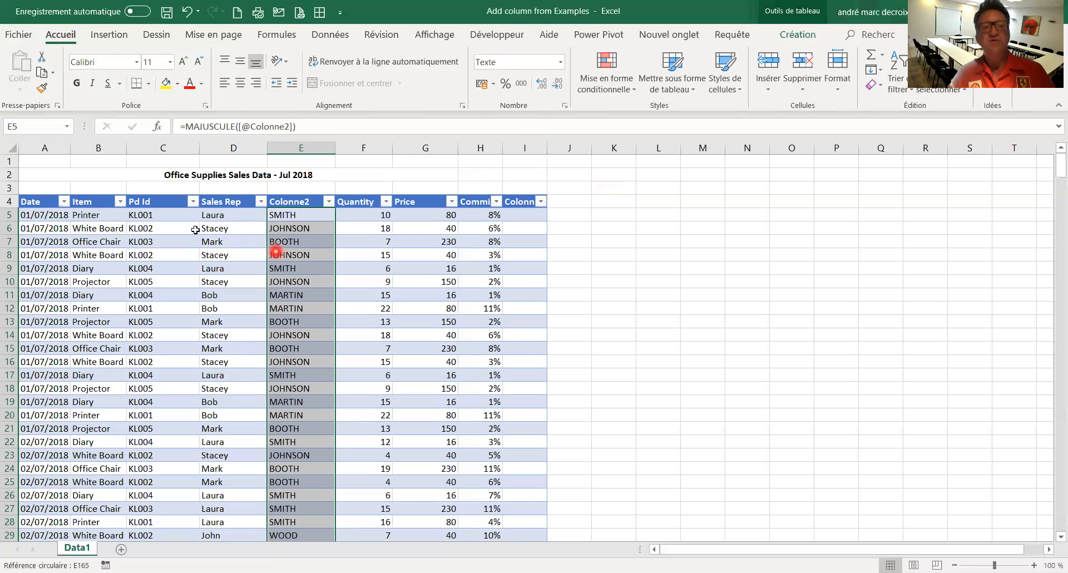
Enter the formula =MINUSCULE([@[Sales Rep]]) in J5 to convert the first names to lowercase in a new table column.
left_click(225, 216)
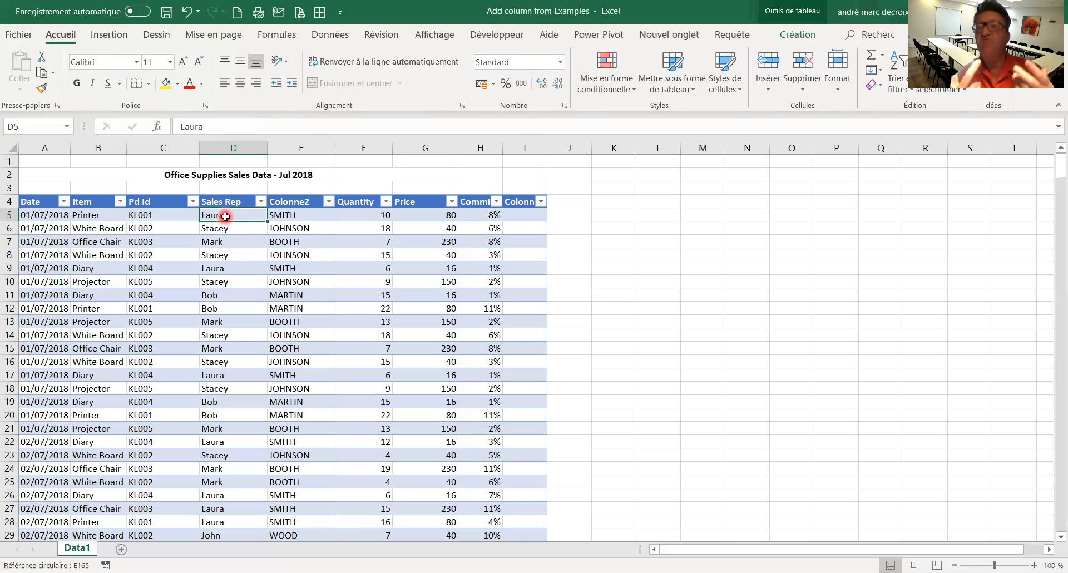
left_click(555, 214)
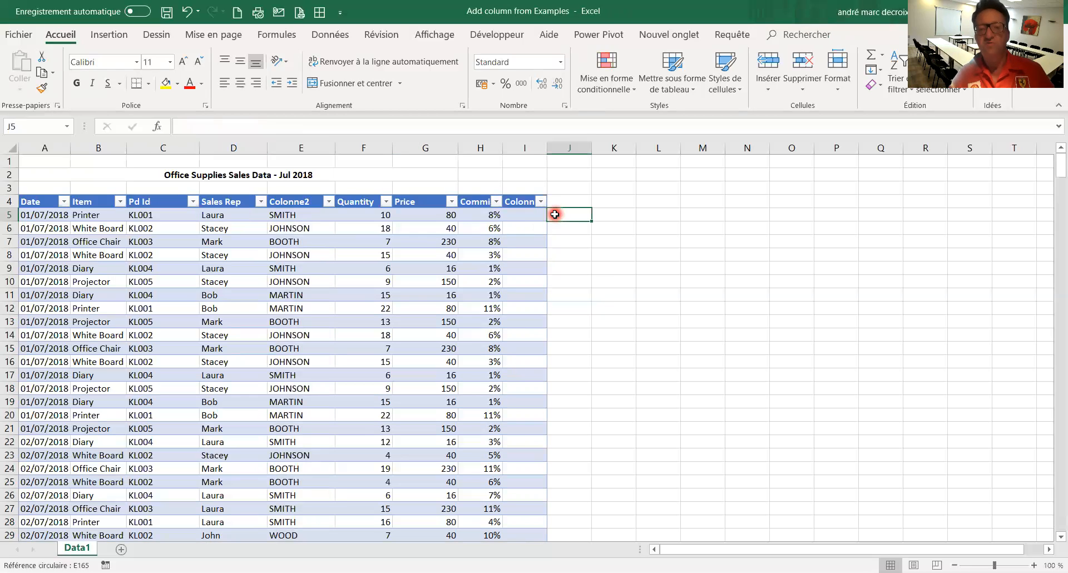
type("=")
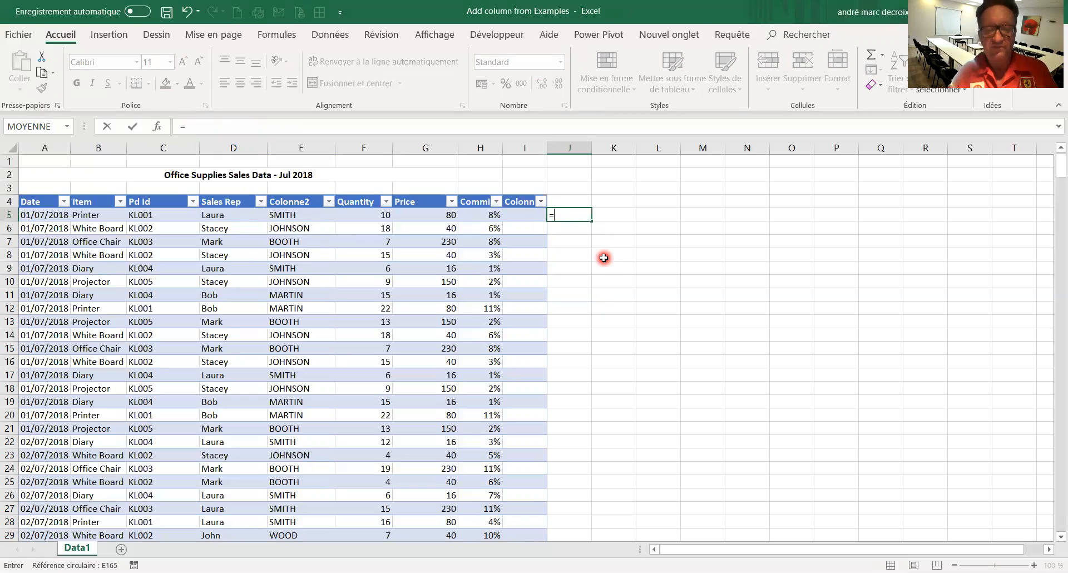
type("minus")
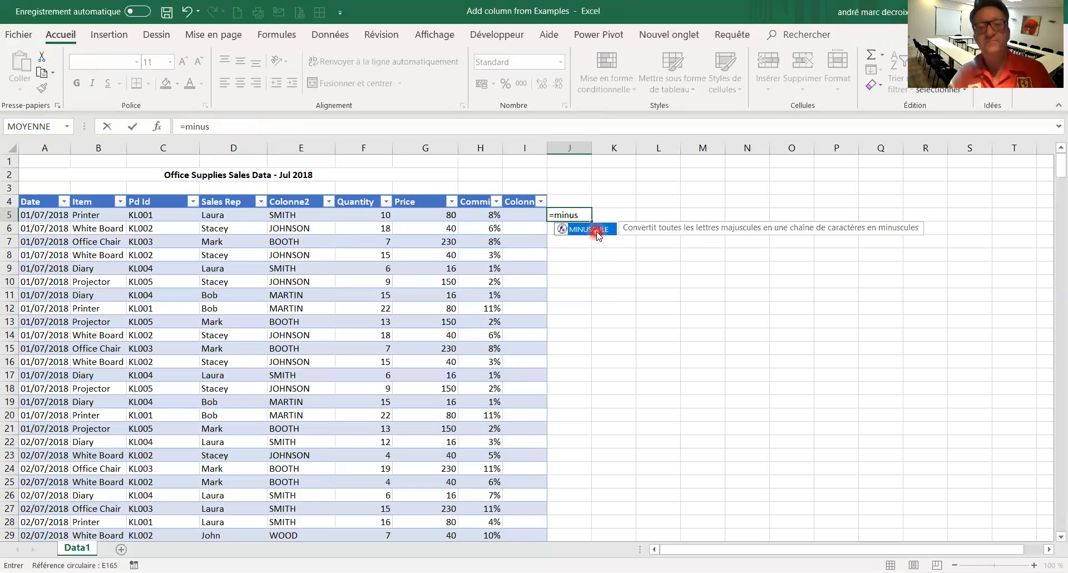
key("Tab")
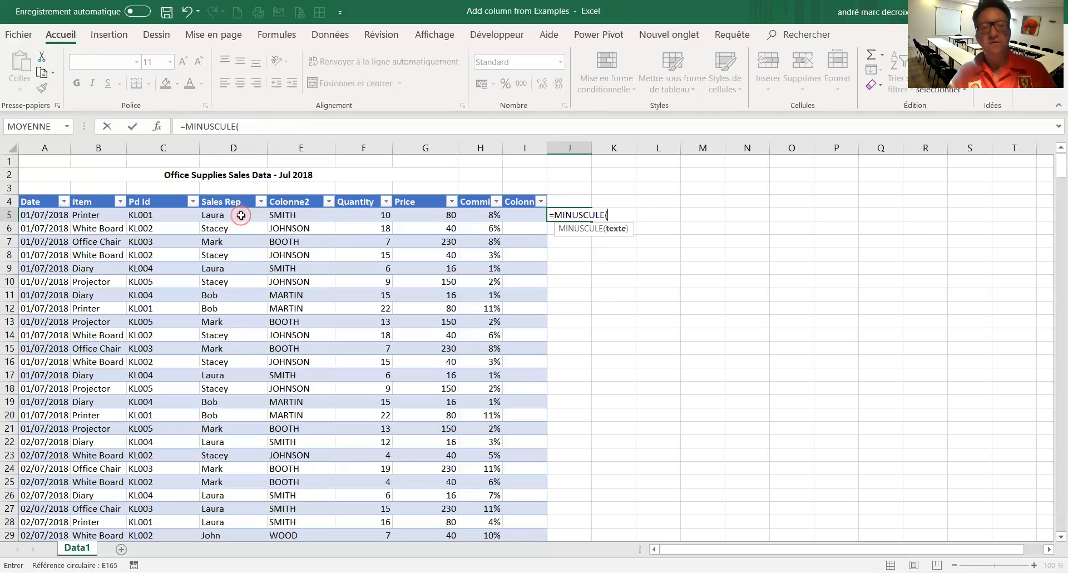
left_click(241, 215)
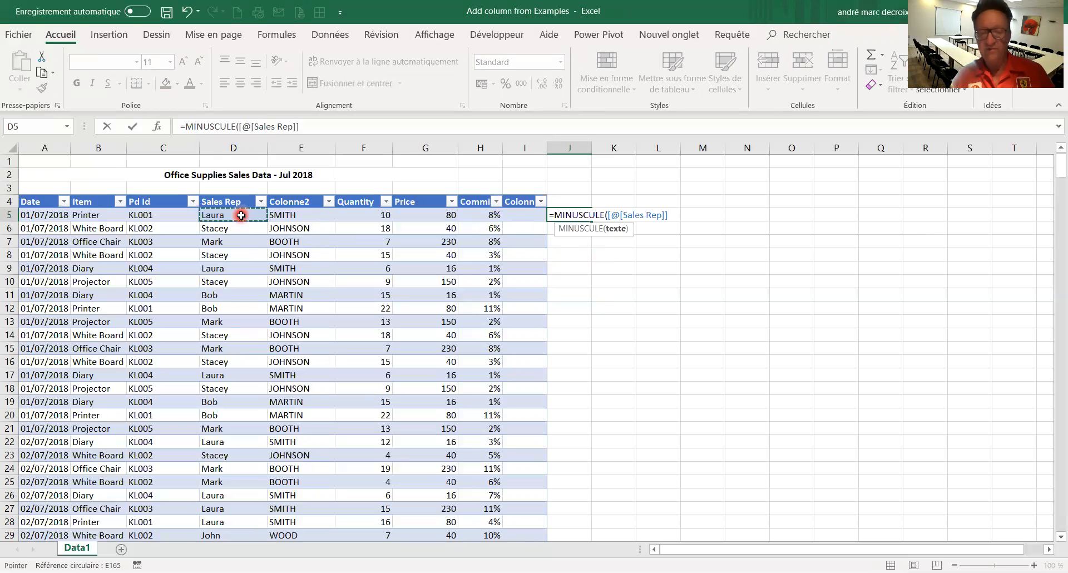
type(")")
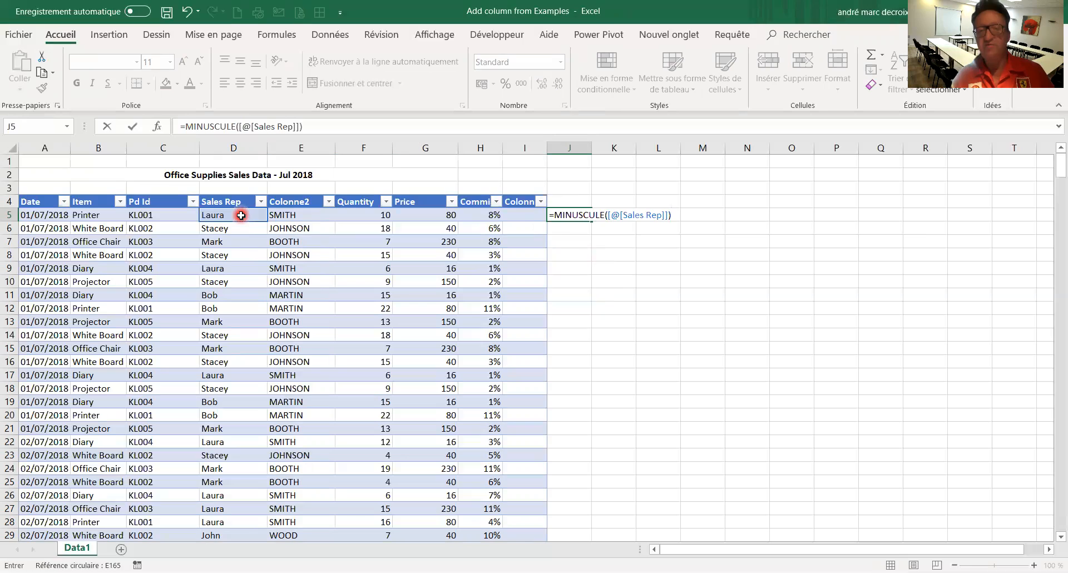
key("ctrl+Return")
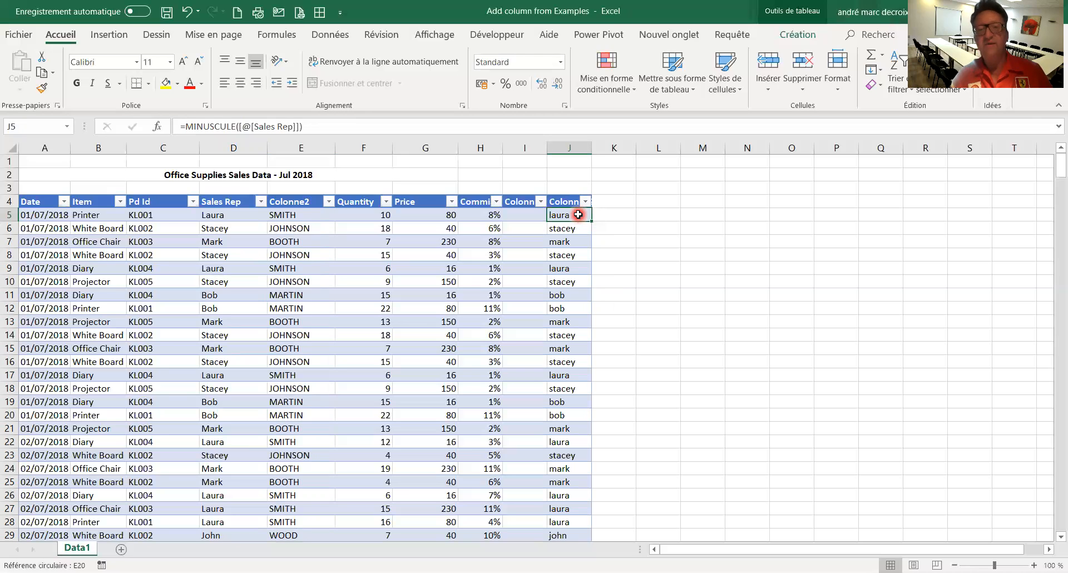
Cut all the lowercase first names from column J and paste them over the Sales Rep column starting at D5.
key("ctrl+shift+Down")
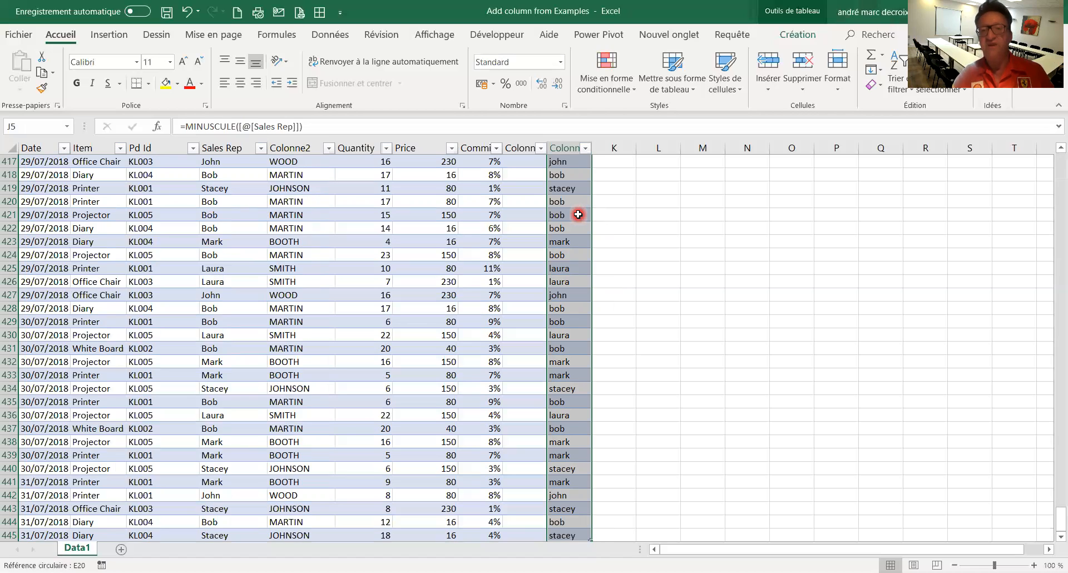
key("ctrl+shift+Down")
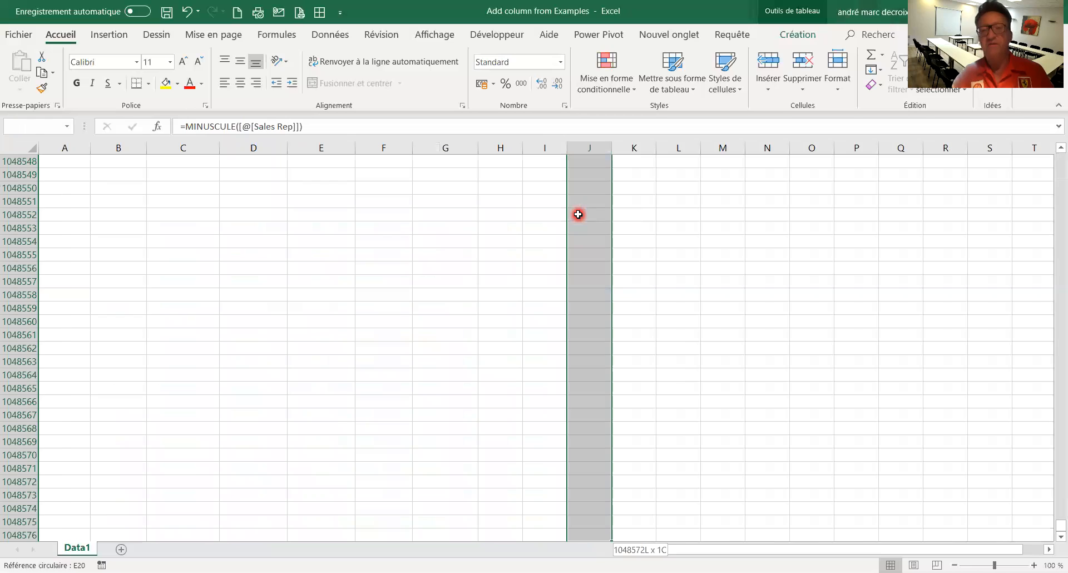
key("ctrl+shift+Up")
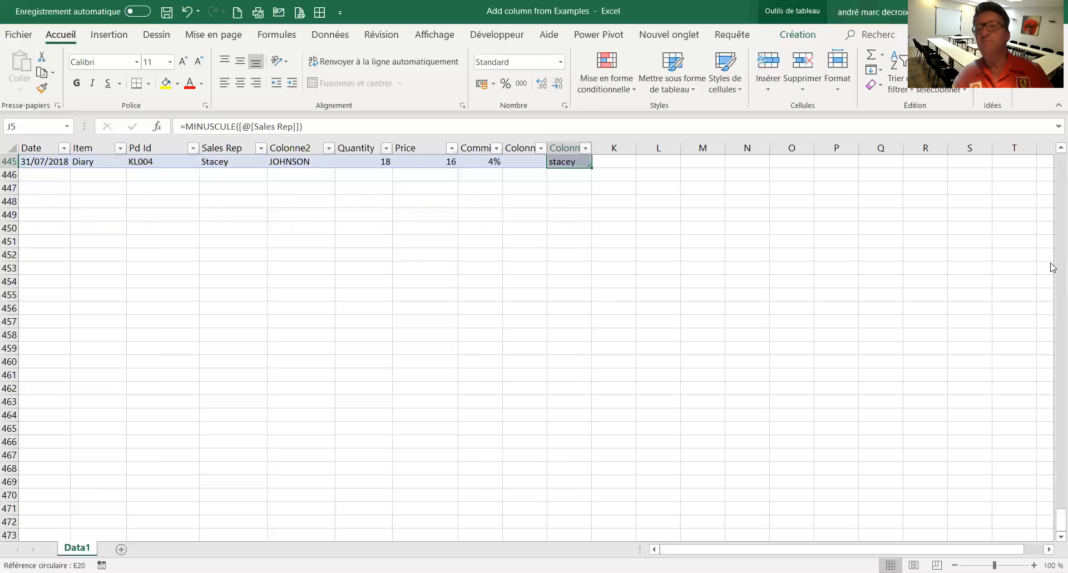
left_click(1052, 163)
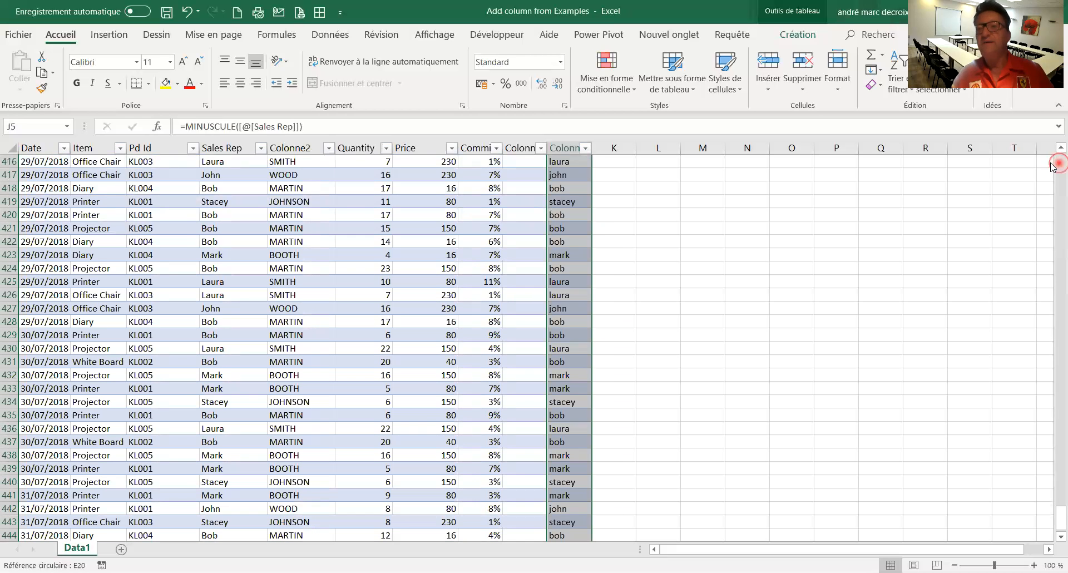
left_click(1052, 165)
left_click(1052, 164)
left_click(1052, 470)
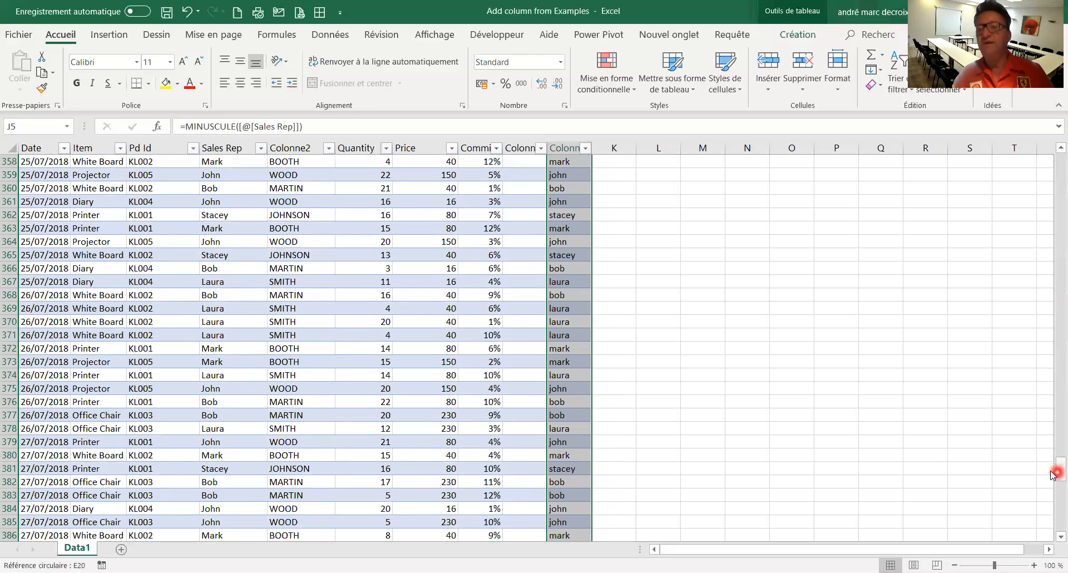
left_click_drag(1053, 471, 1053, 133)
right_click(573, 234)
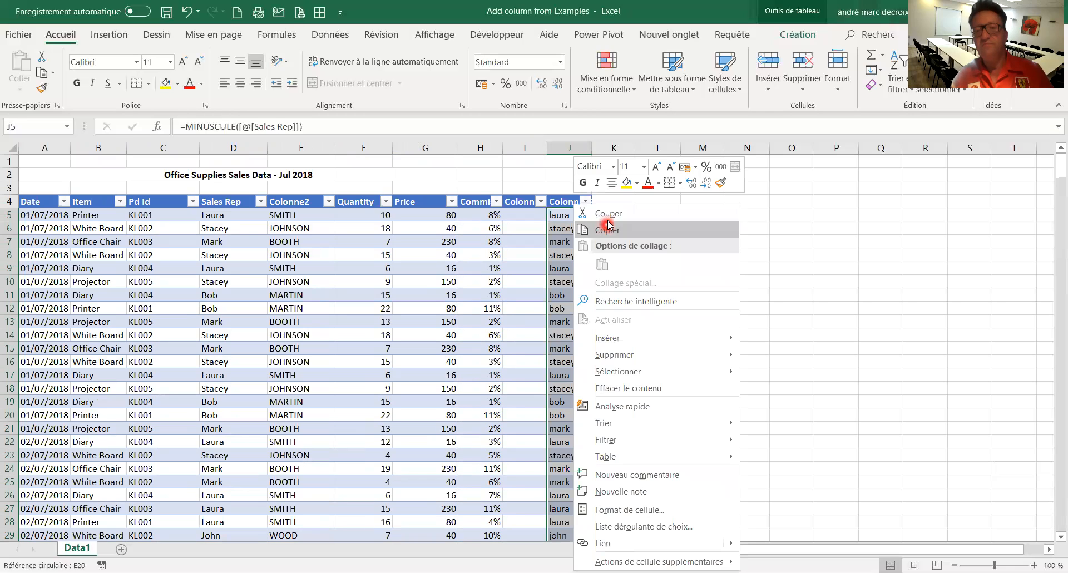
left_click(609, 221)
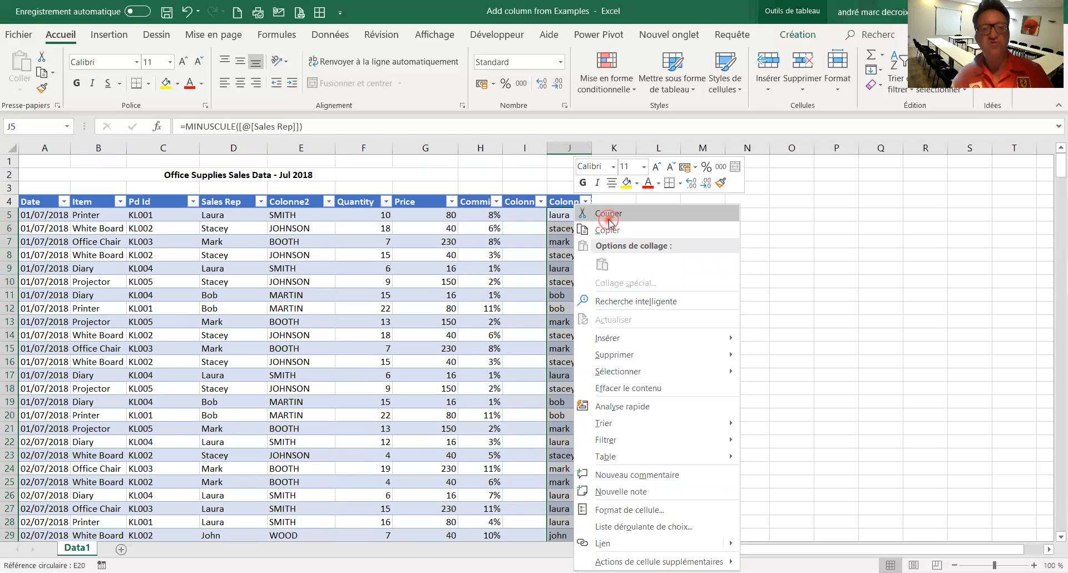
left_click(216, 217)
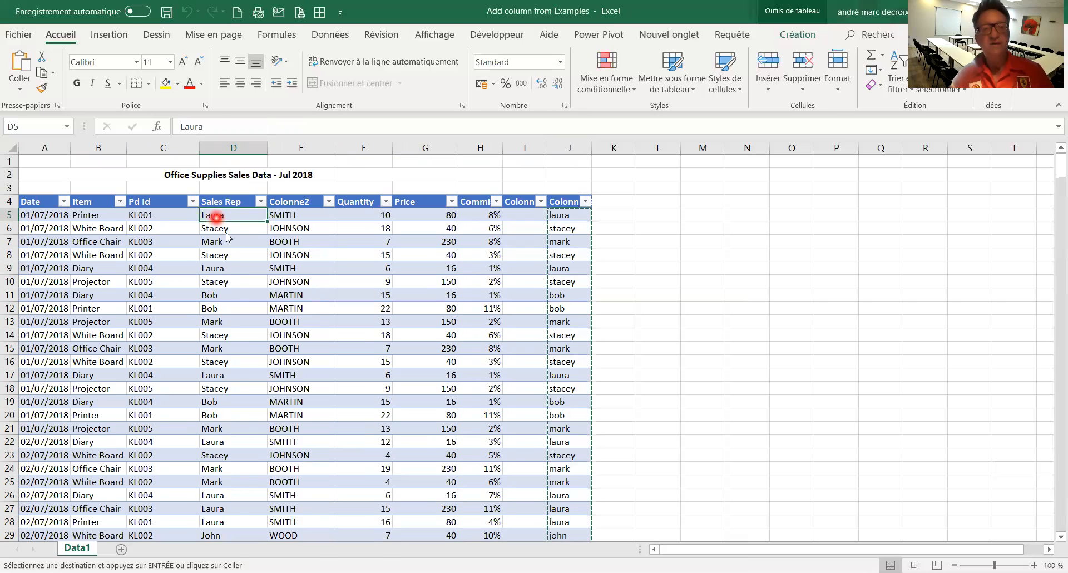
right_click(219, 234)
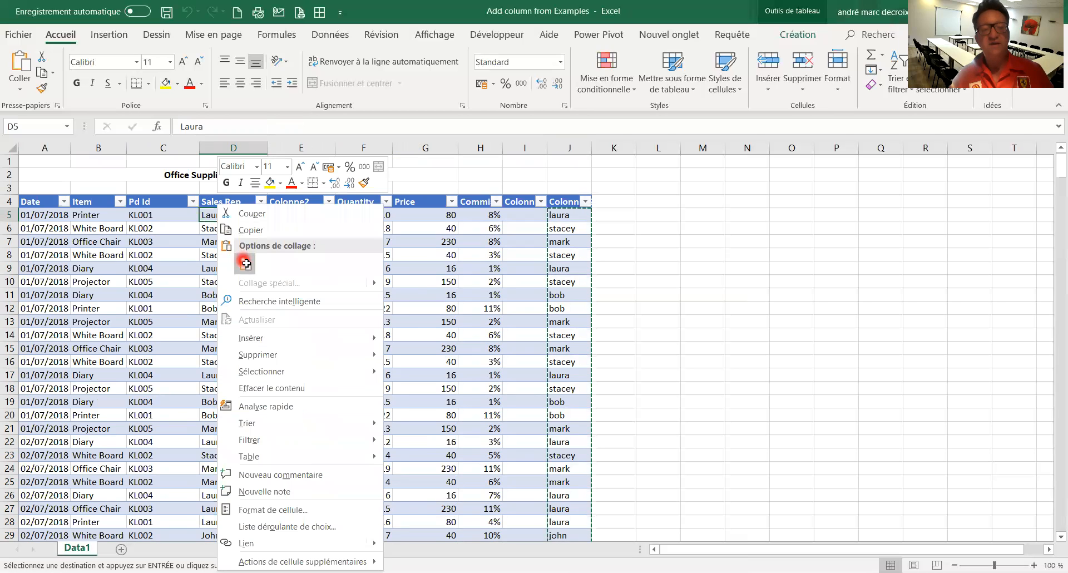
left_click(246, 266)
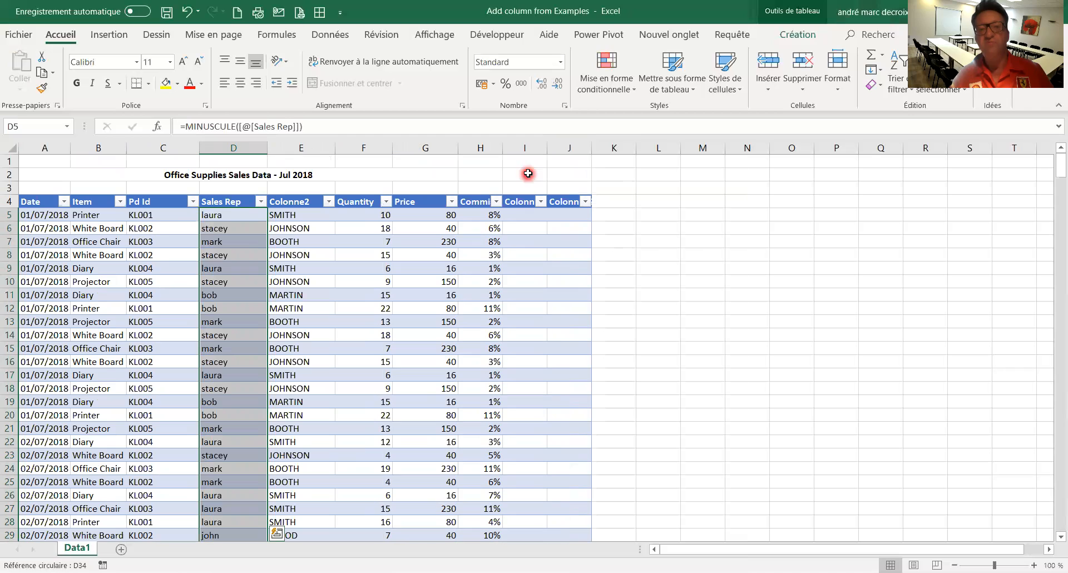
Delete the two emptied helper columns I and J from the sheet.
left_click(526, 147)
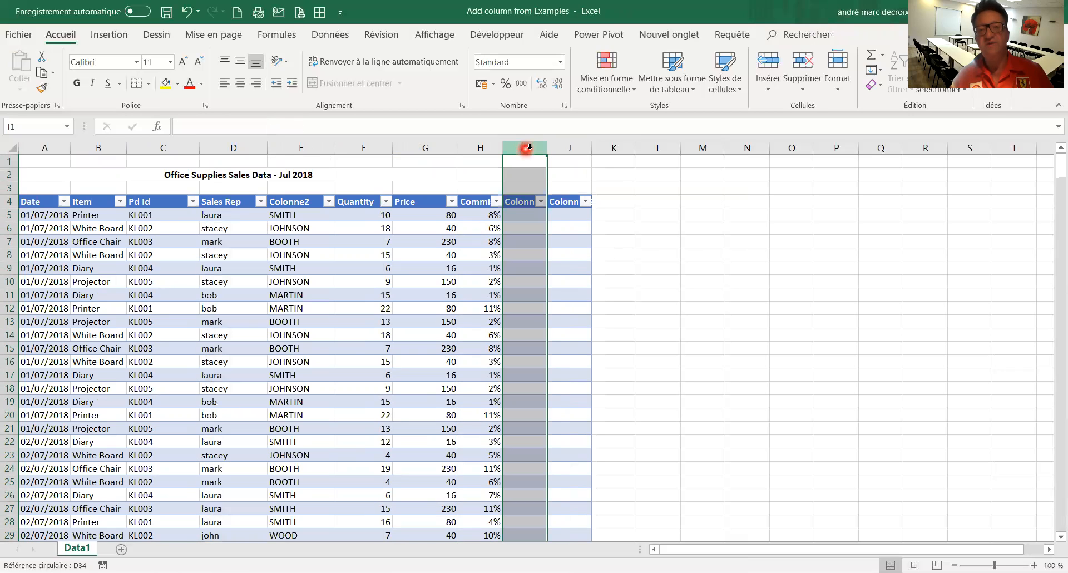
left_click_drag(530, 149, 575, 148)
right_click(575, 148)
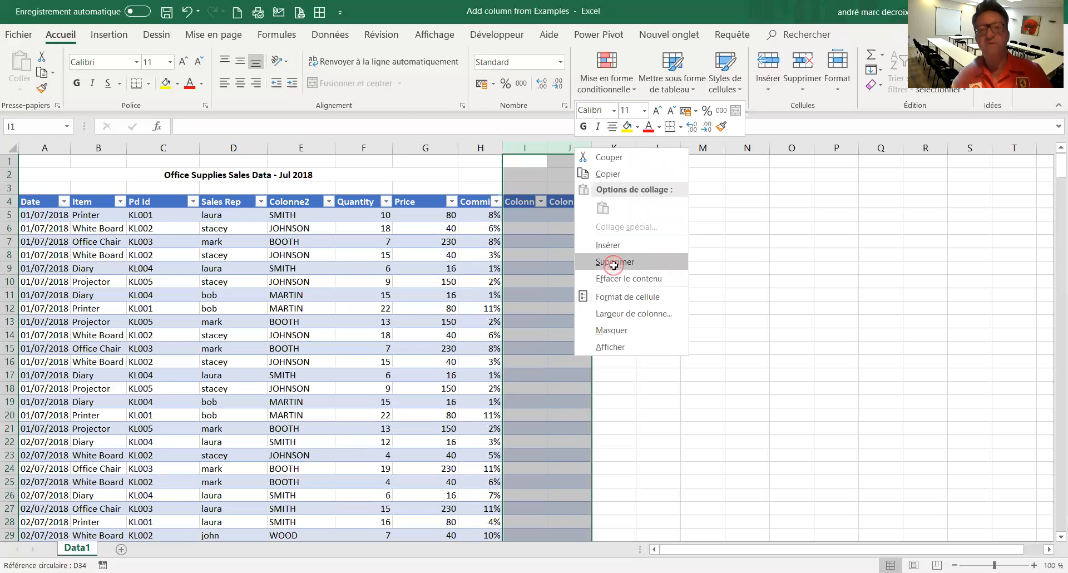
left_click(615, 262)
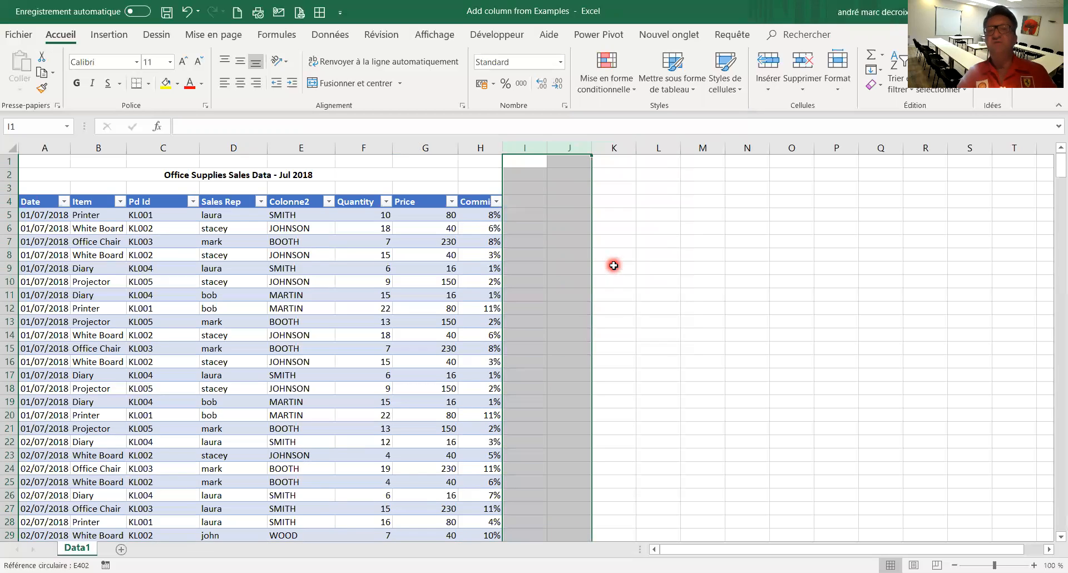